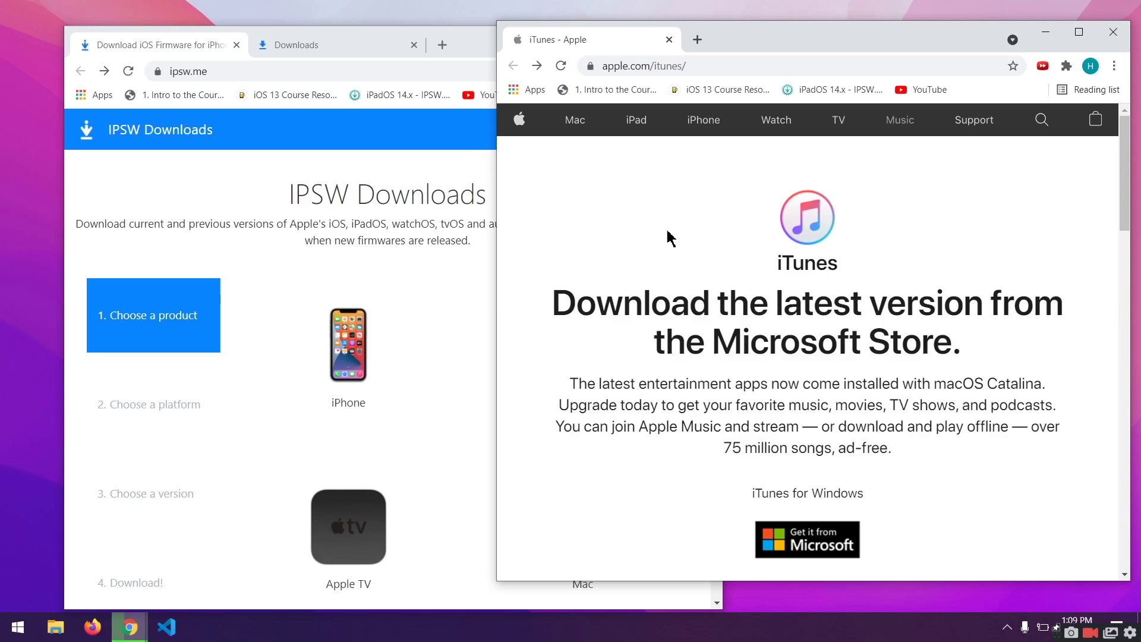
Download the 64-bit iTunes installer for Windows from Apple's iTunes page.
scroll(690, 284, "down", 10)
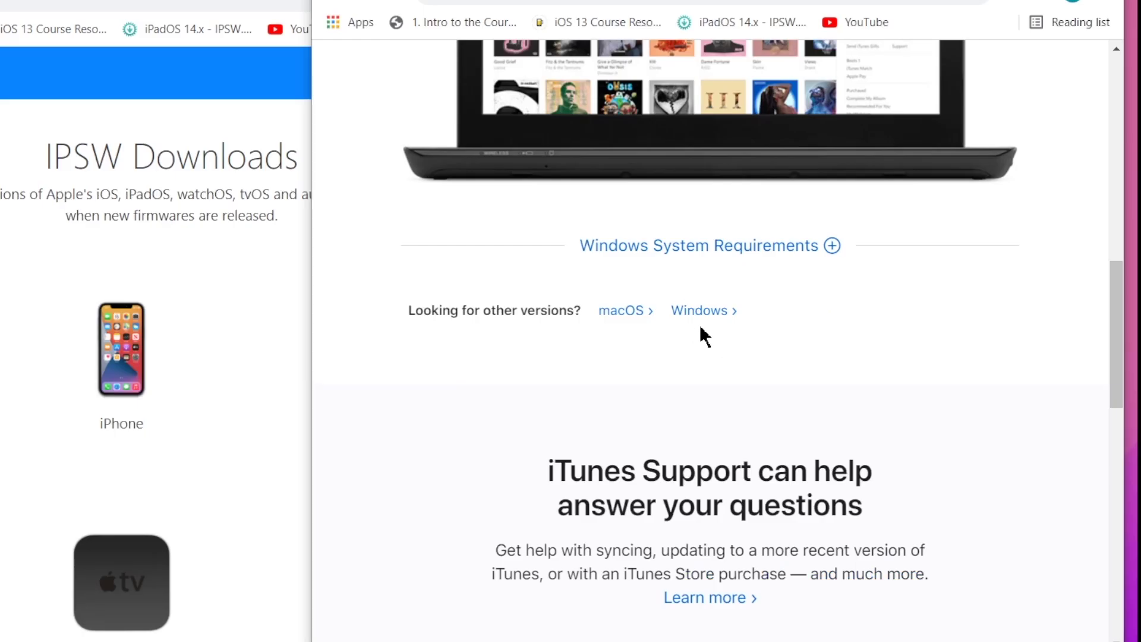
left_click(700, 315)
left_click(649, 538)
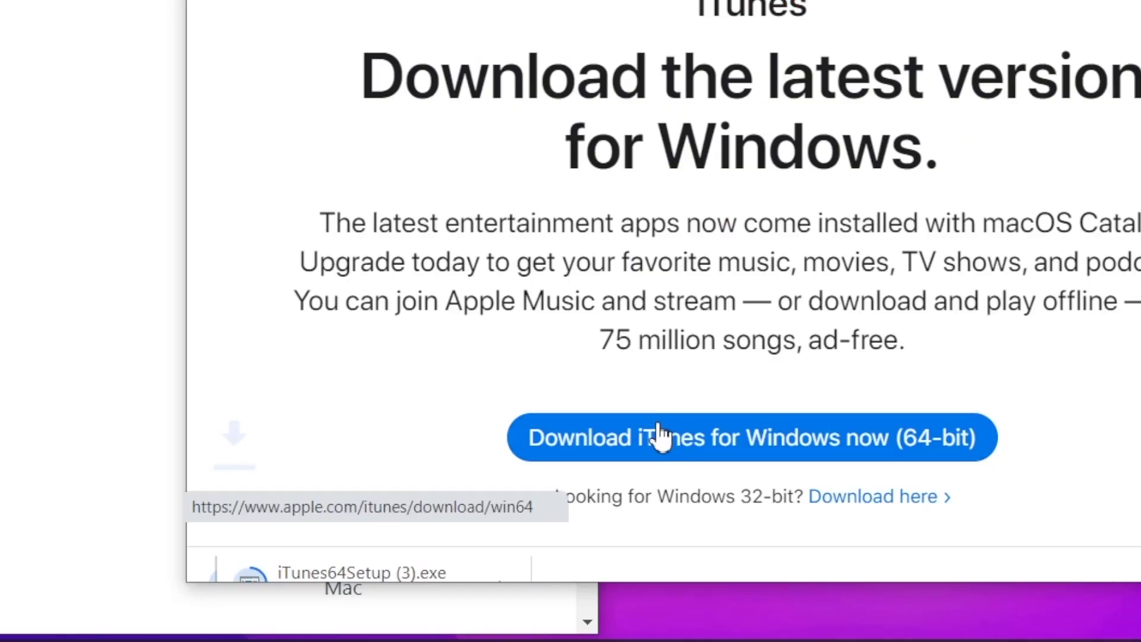
left_click(659, 437)
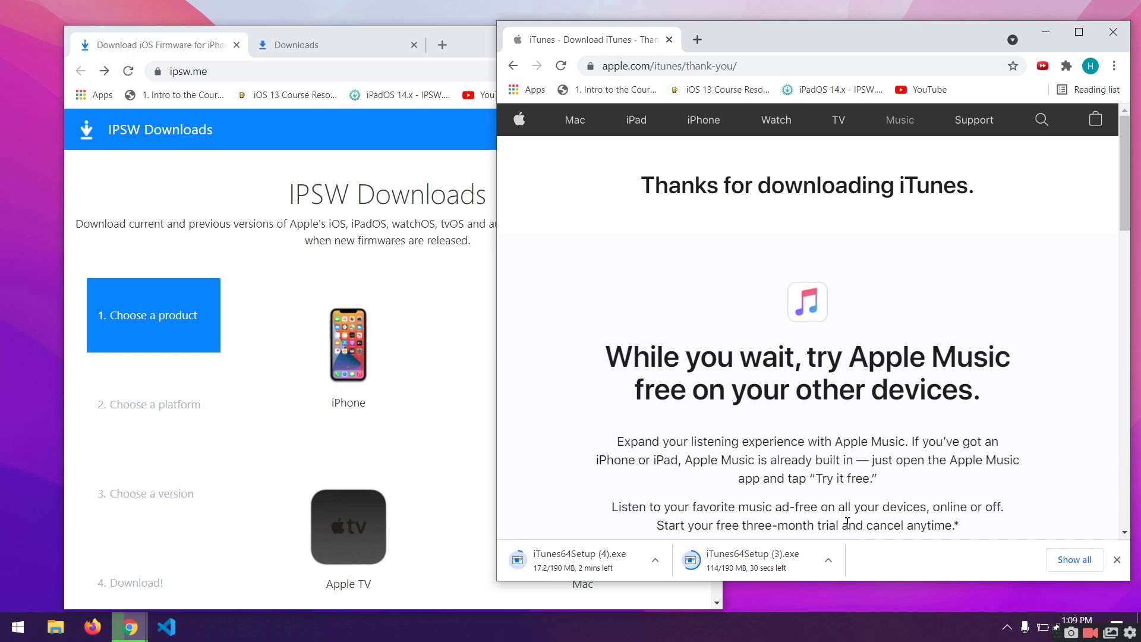
On the IPSW Downloads site, choose iPhone as the product and iPhone 7 (Global) as the platform.
left_click(449, 204)
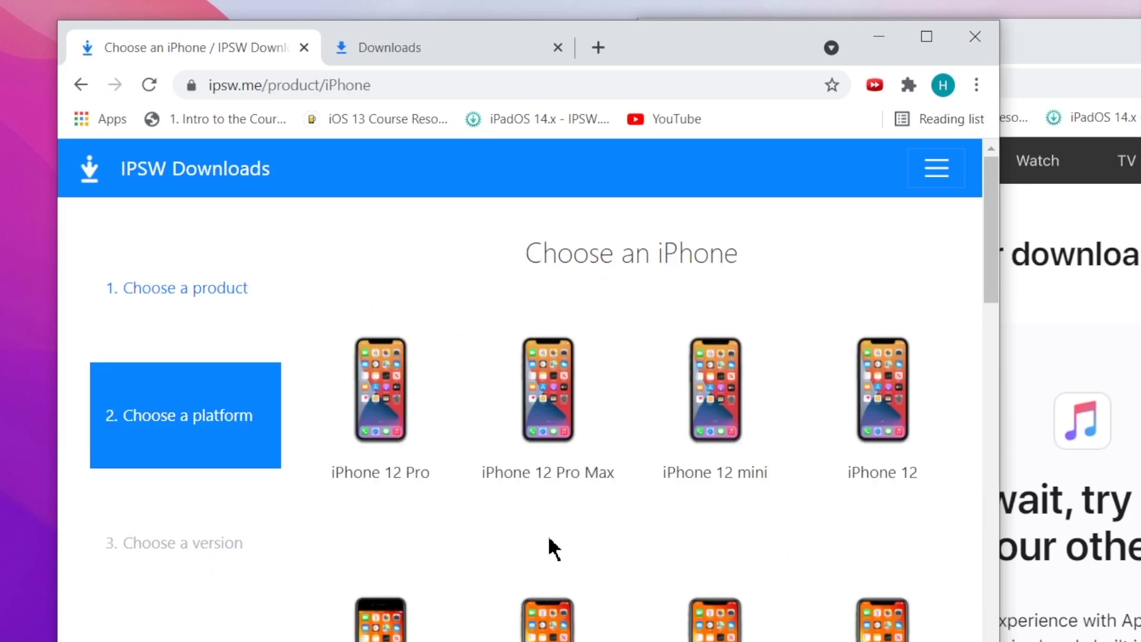
scroll(550, 547, "down", 10)
scroll(634, 609, "down", 7)
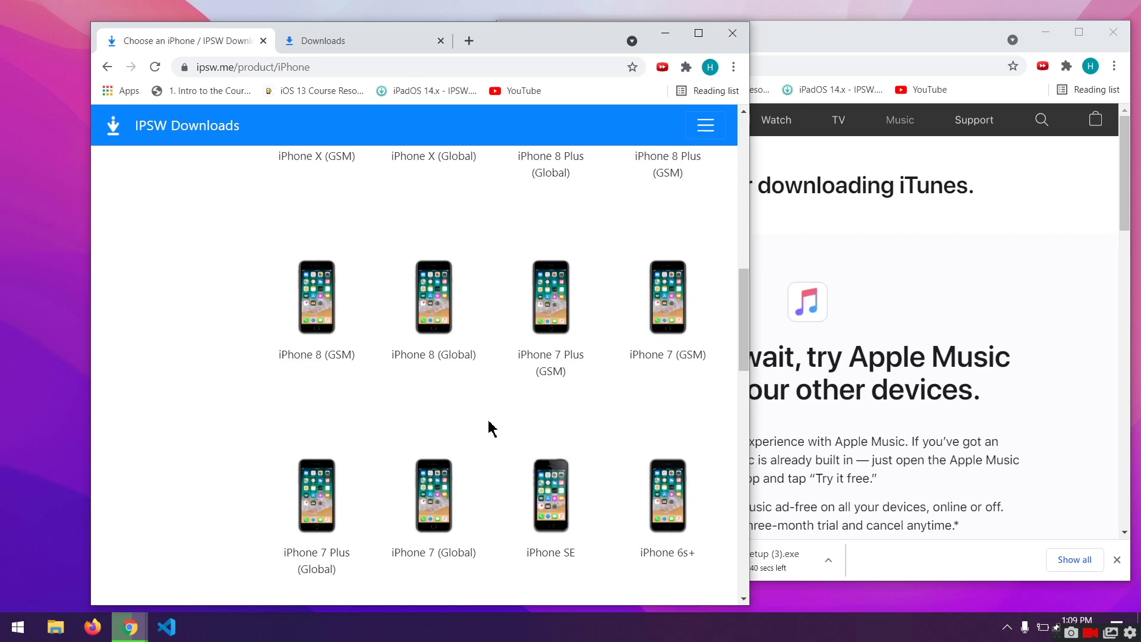
scroll(470, 489, "down", 1)
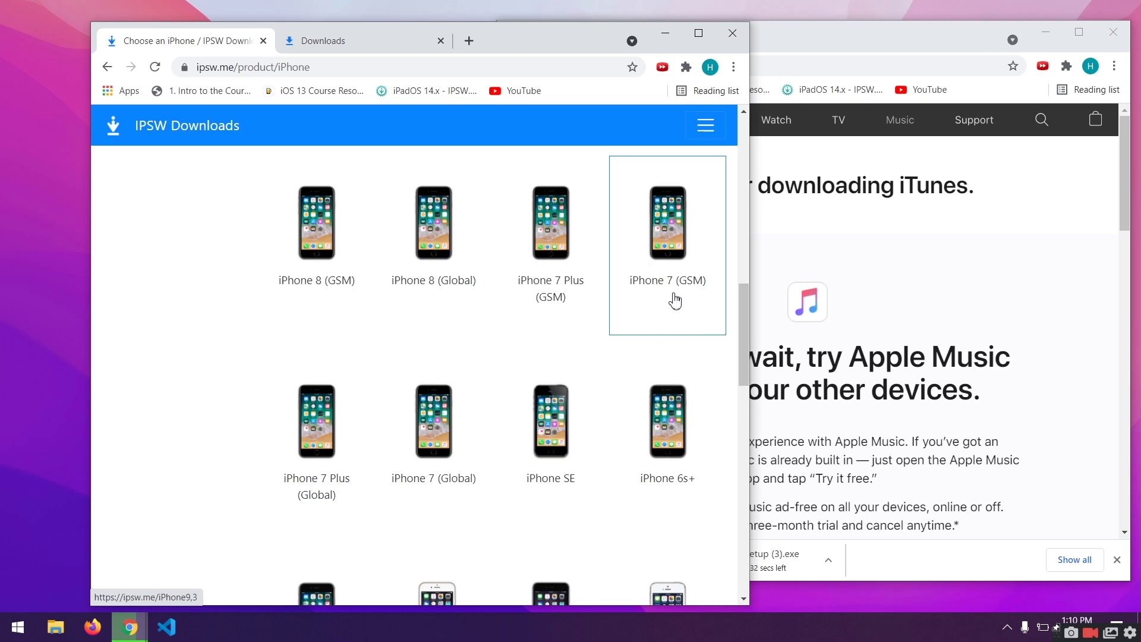
left_click(443, 450)
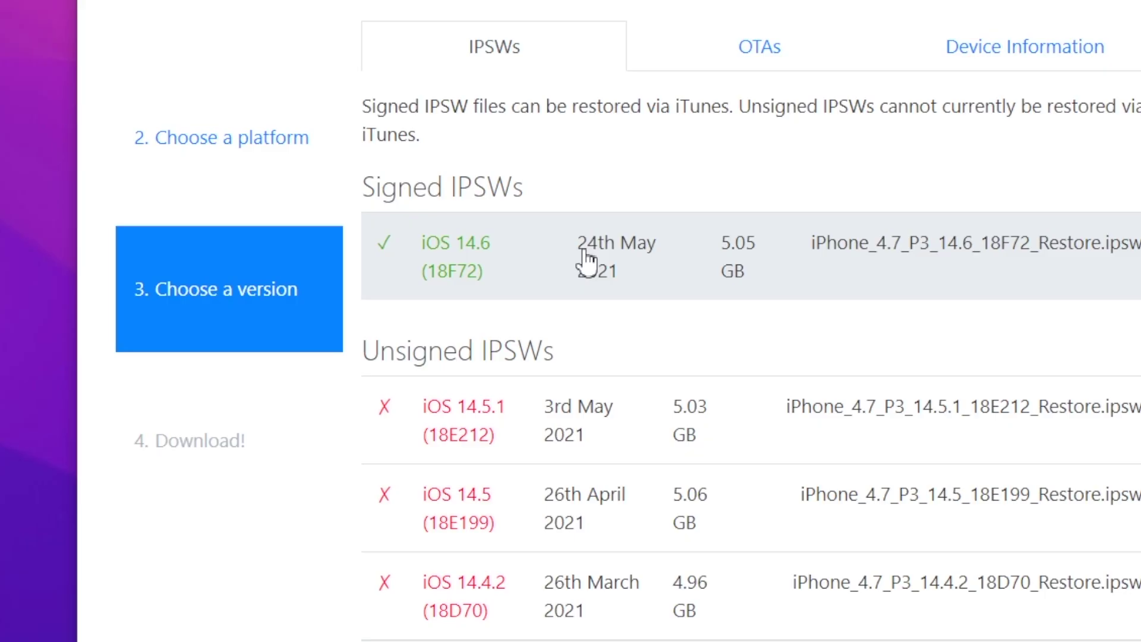
Examine the signed and unsigned firmware lists and check the signing status of iOS 14.6 (18F72).
triple_click(502, 186)
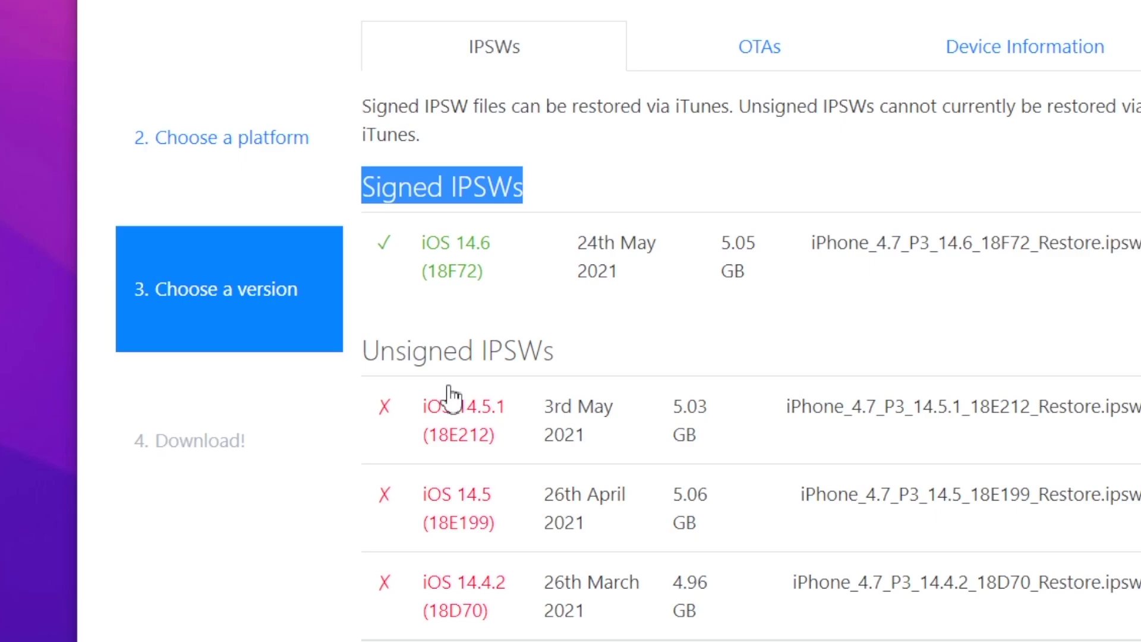
left_click(462, 360)
triple_click(462, 360)
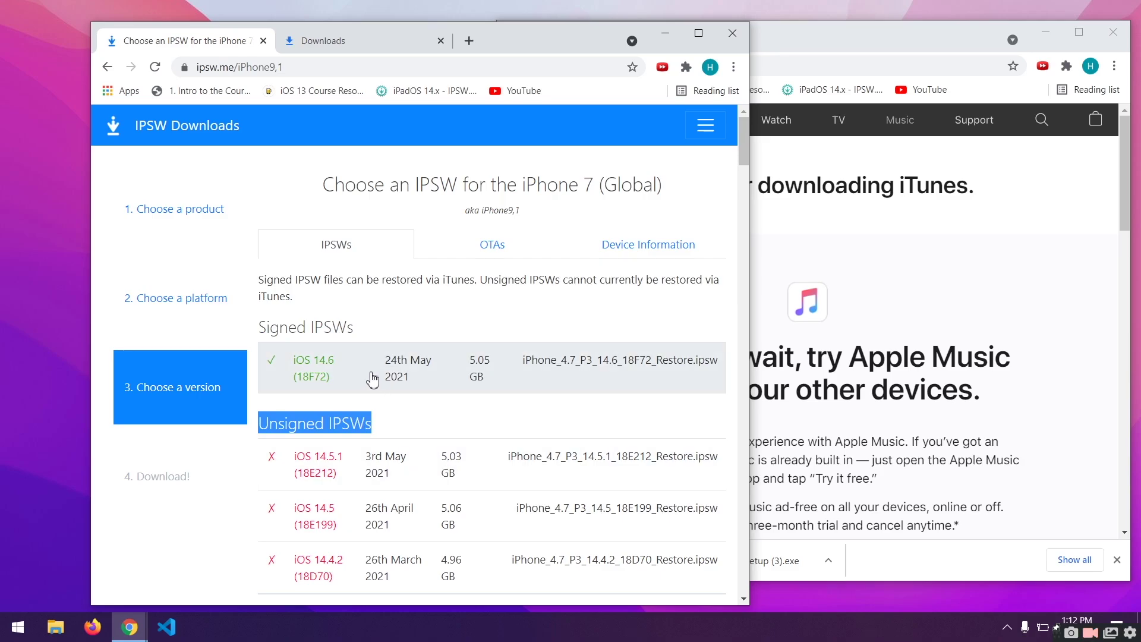
left_click(370, 376)
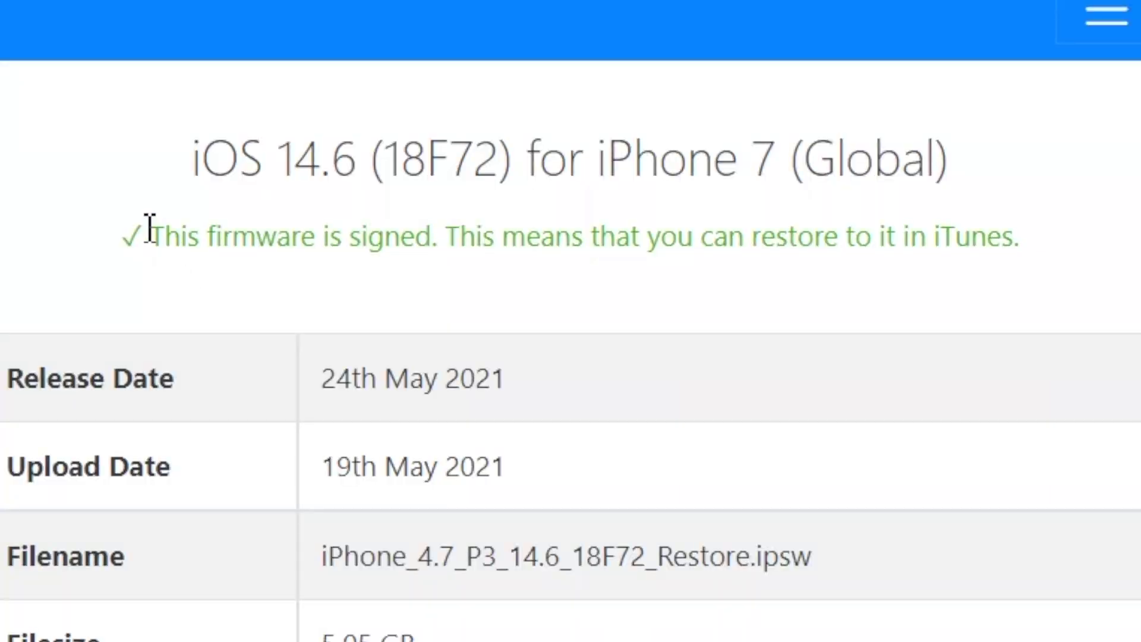
left_click_drag(150, 229, 1013, 232)
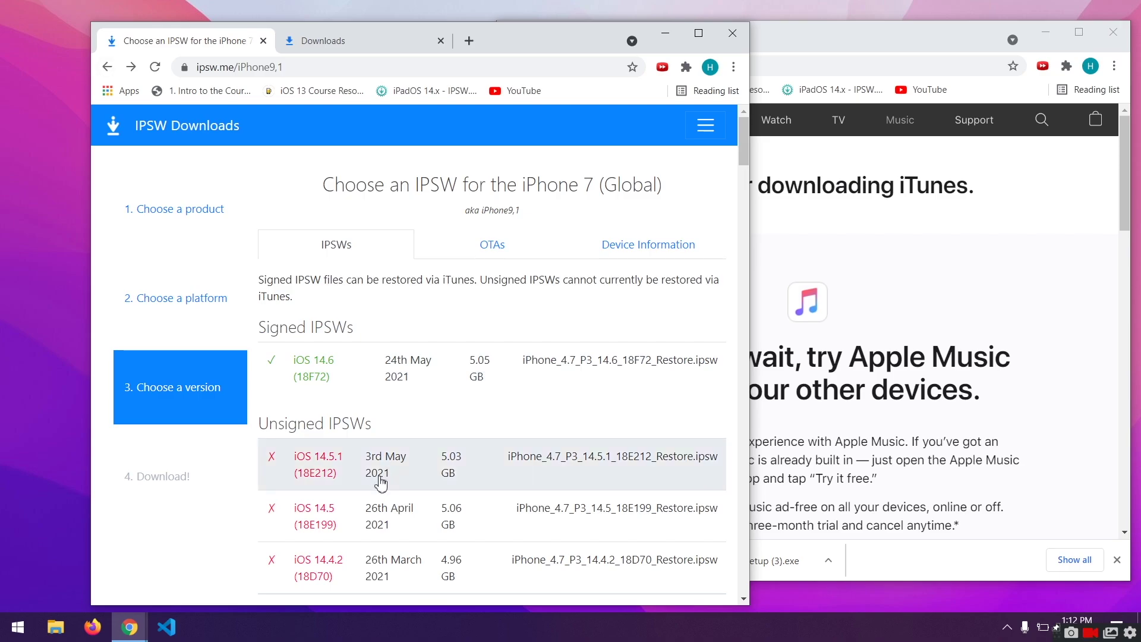
Open the signed iOS 14.6 (18F72) firmware, request its download and copy its download URL.
left_click(360, 367)
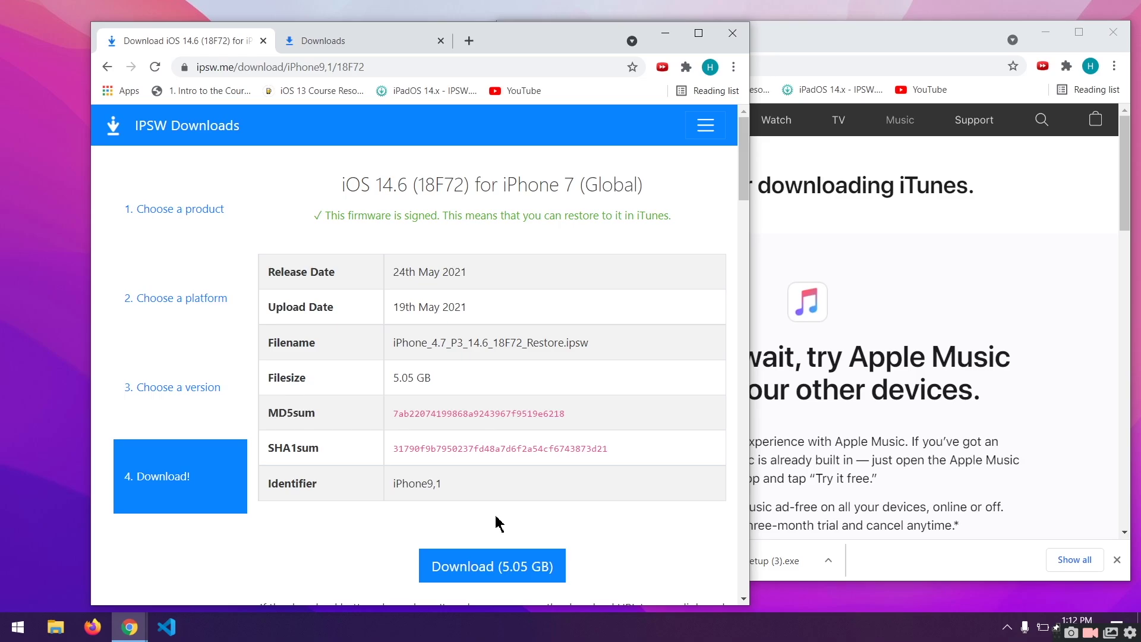
left_click(504, 565)
scroll(507, 568, "down", 1)
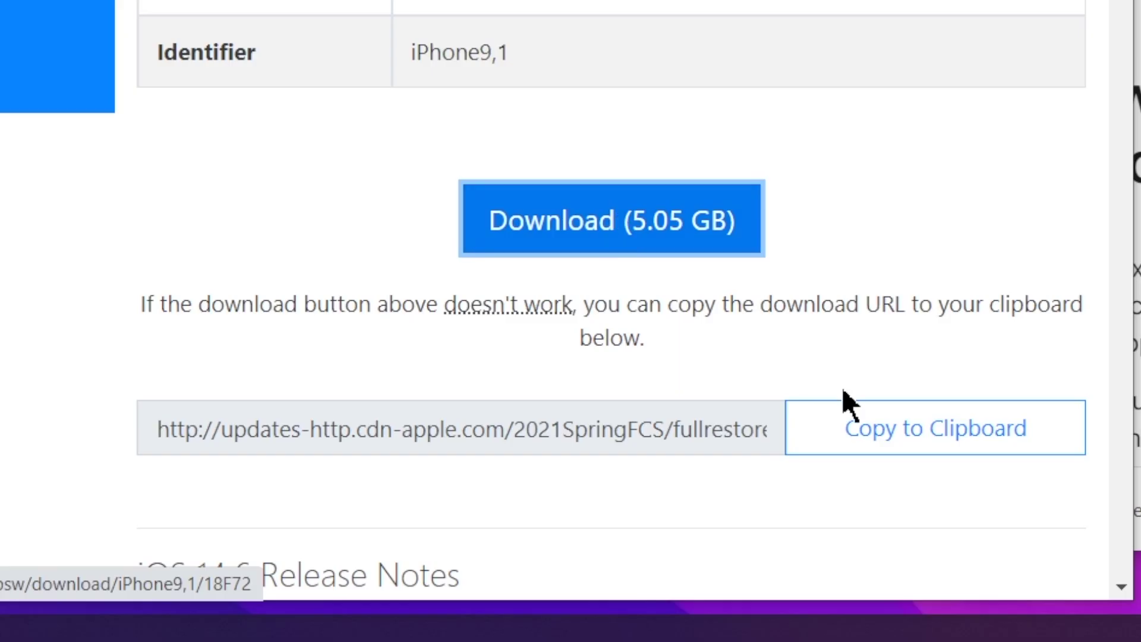
left_click(844, 447)
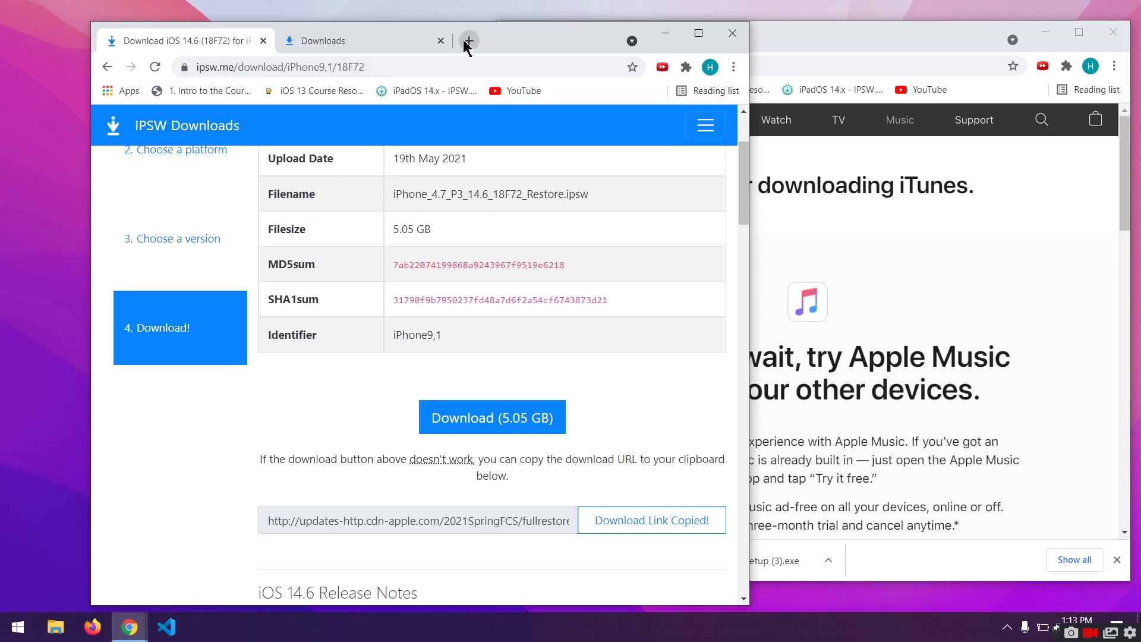
Open the copied firmware URL in a new browser tab to download the IPSW file.
left_click(466, 41)
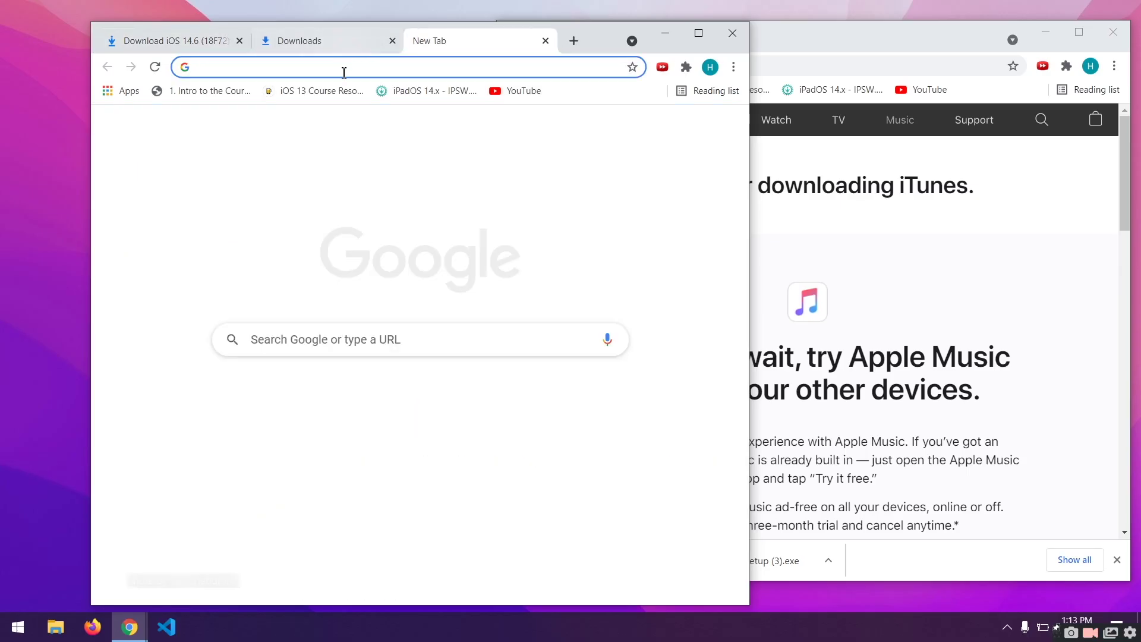
right_click(344, 69)
left_click(412, 171)
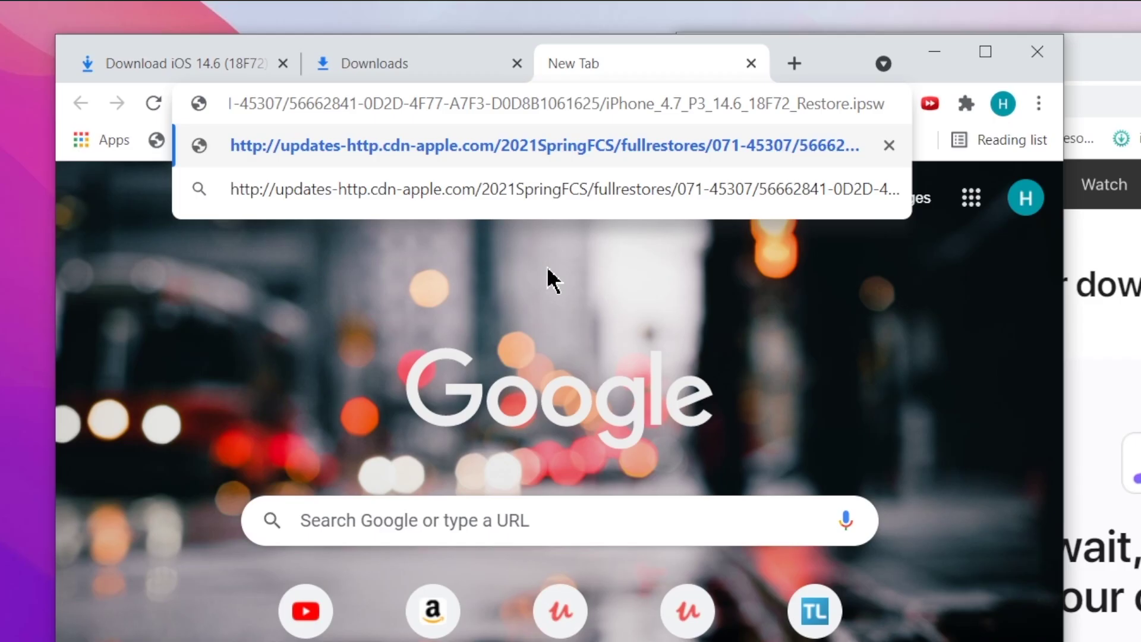
key("Return")
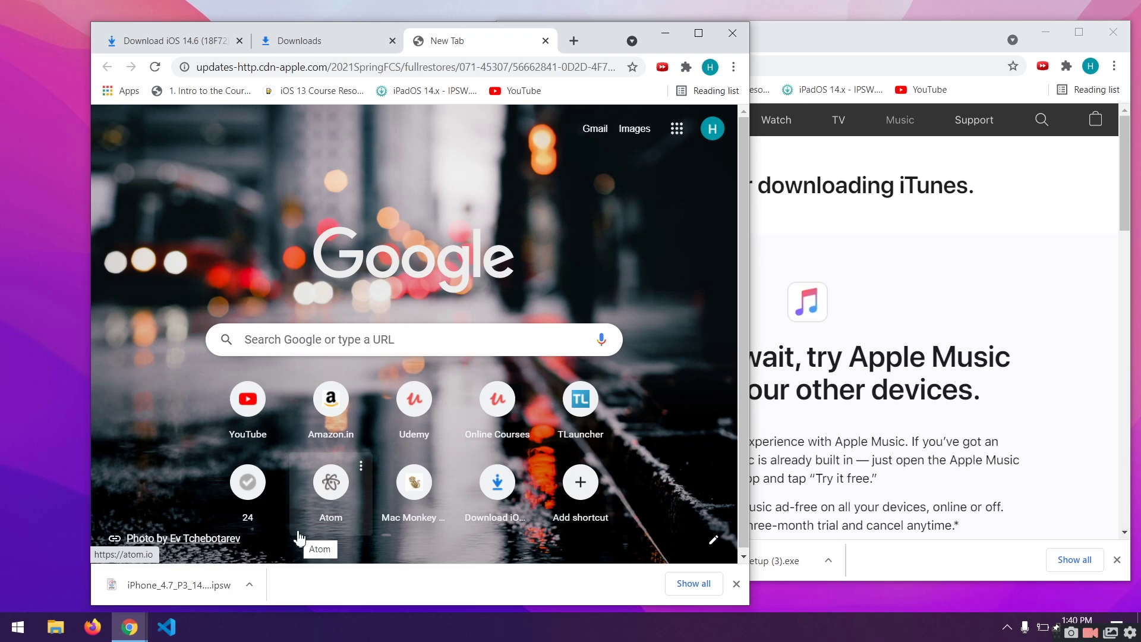
left_click(841, 419)
left_click(106, 391)
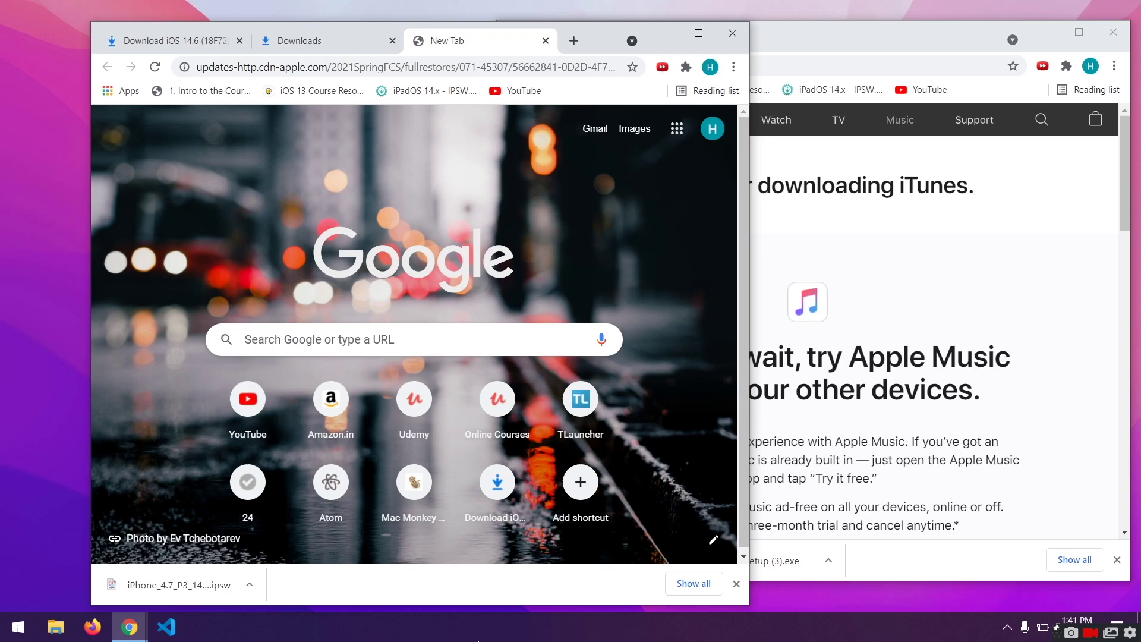
Show the downloaded iPhone_4.7_P3_14.6_18F72_Restore.ipsw file in its folder.
left_click(249, 585)
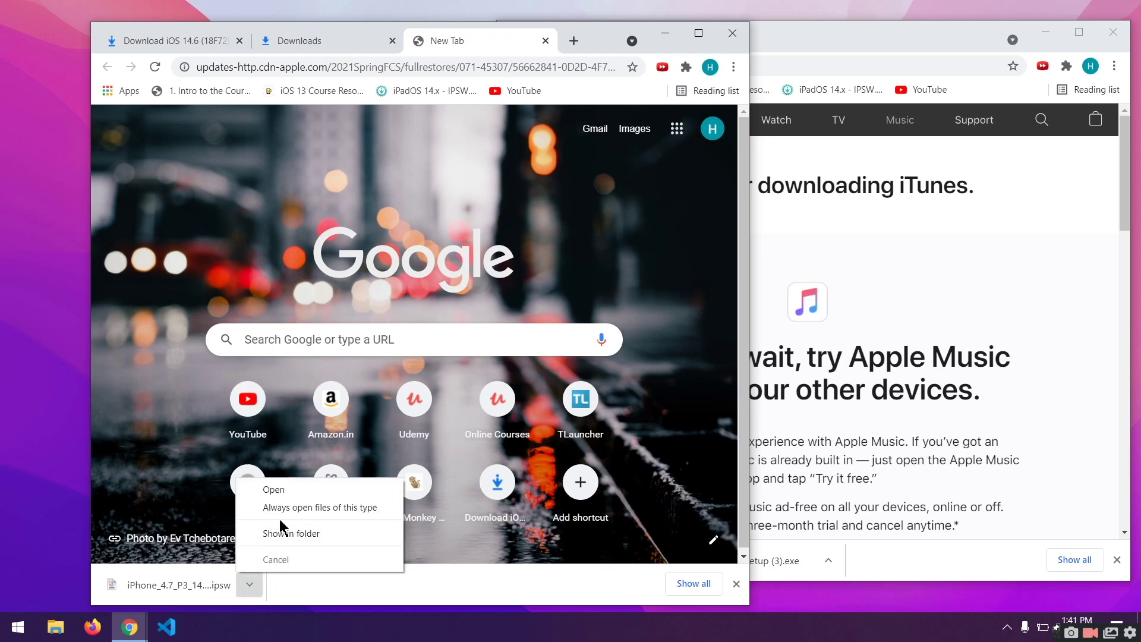
left_click(283, 533)
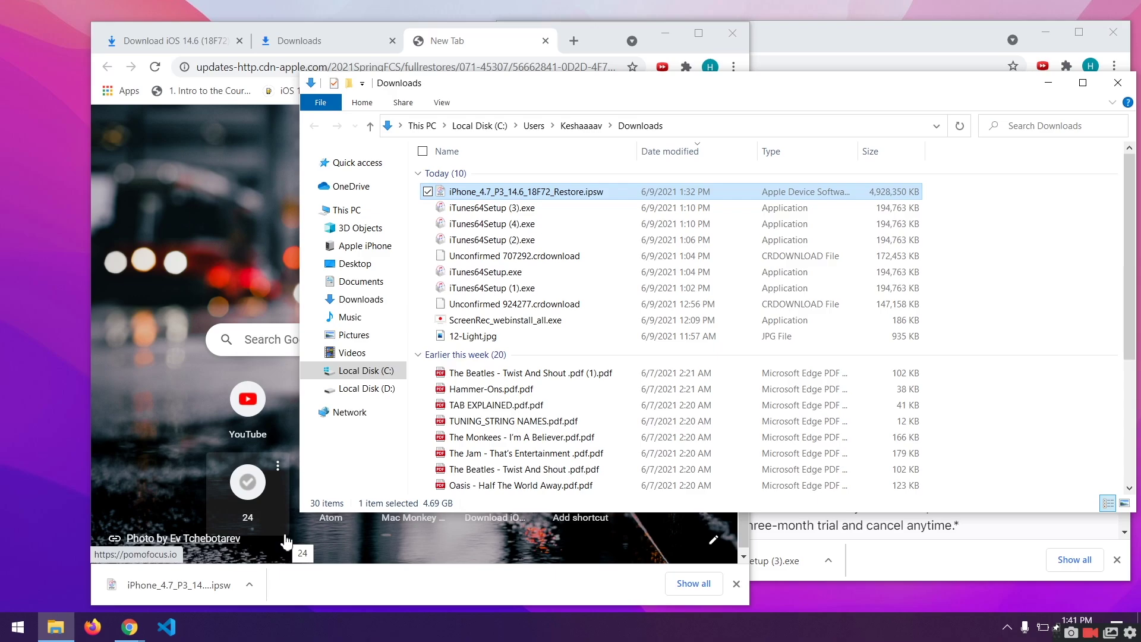
Search Windows for "itunes" and launch iTunes.
left_click(18, 627)
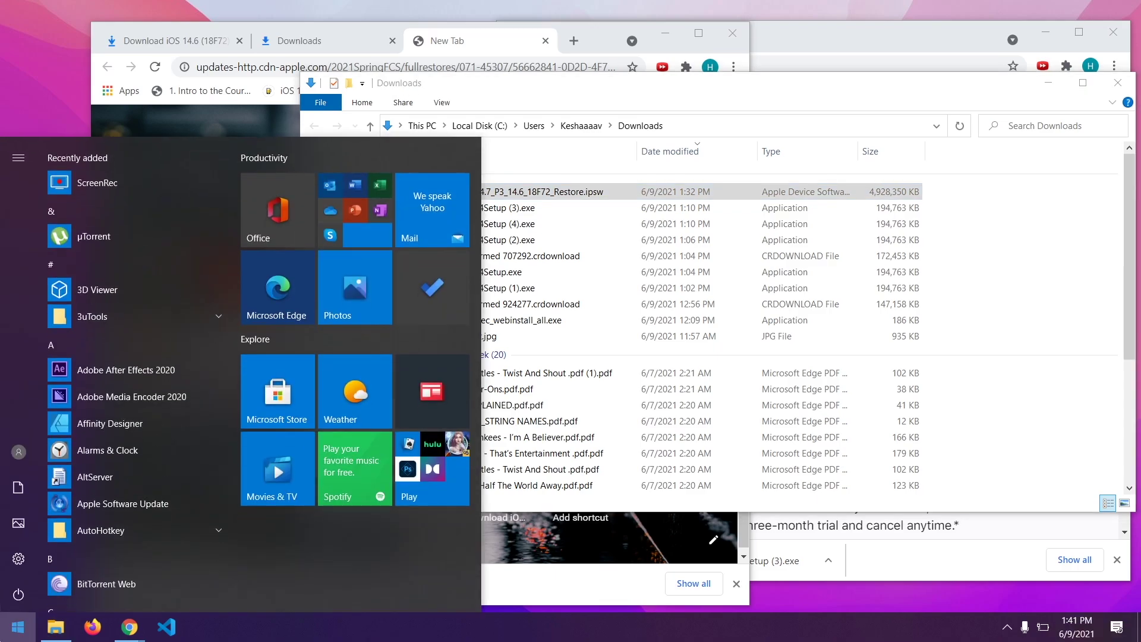
type("itunes")
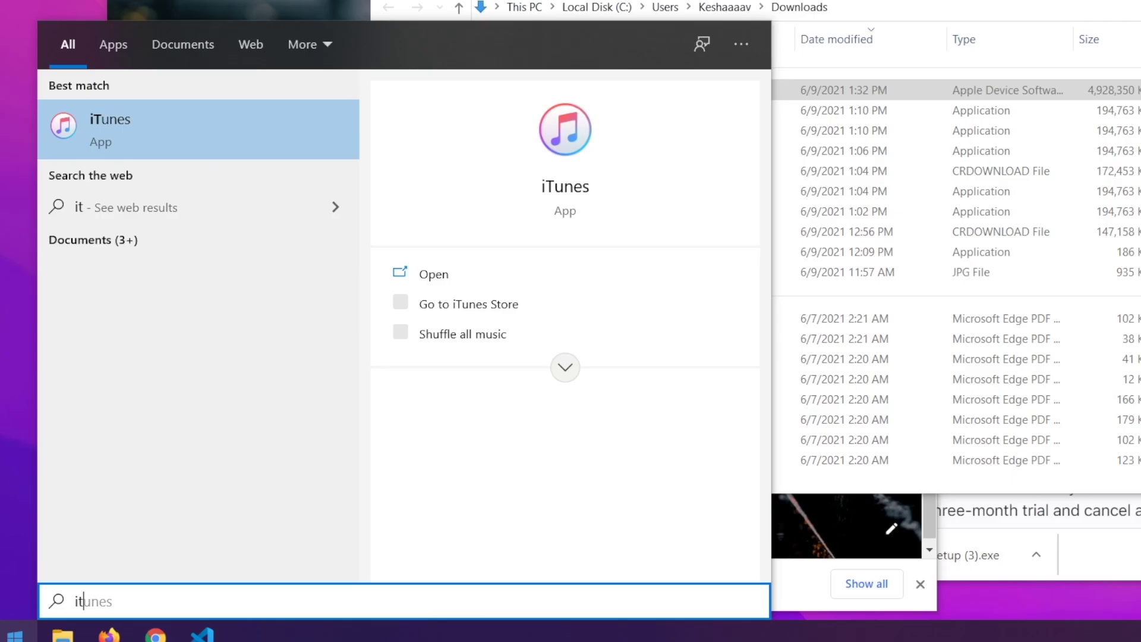
key("Escape")
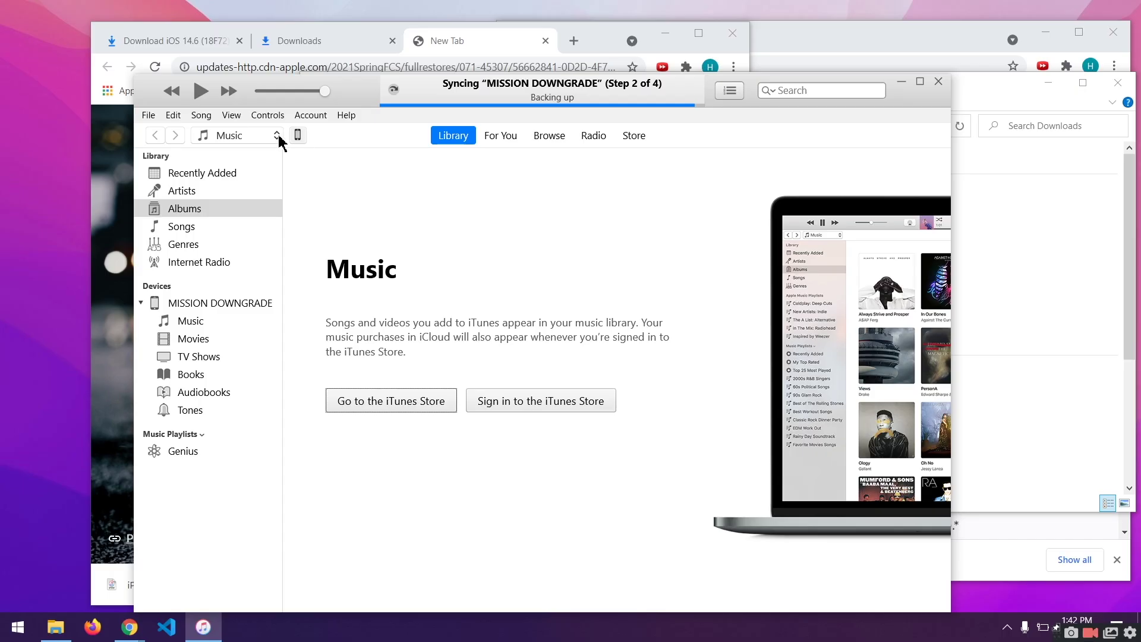
left_click(541, 275)
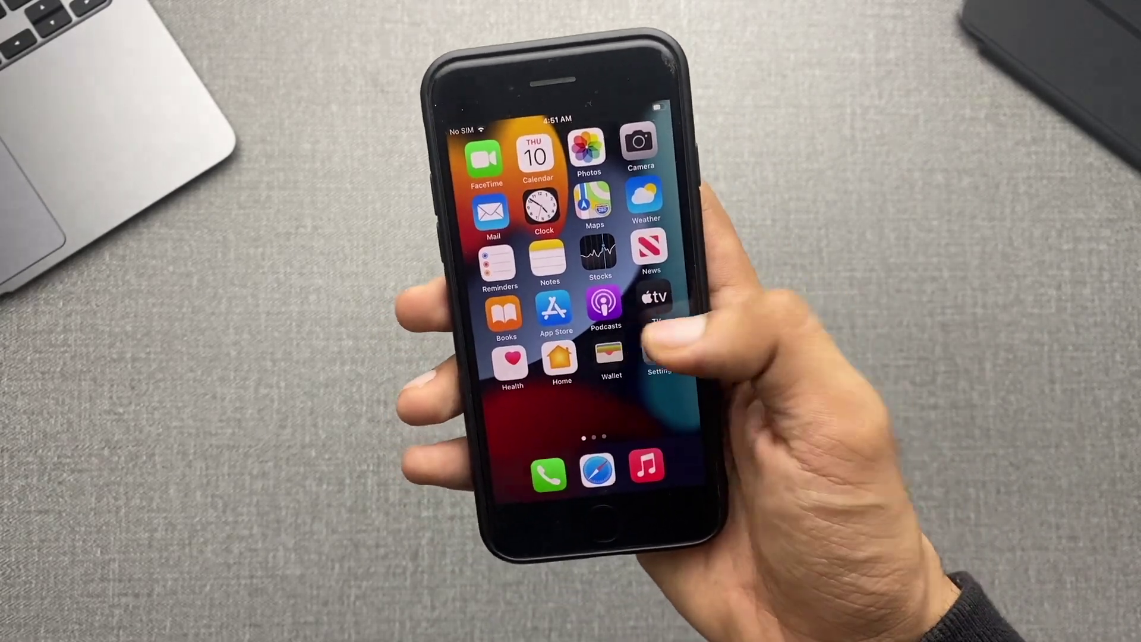
left_click(657, 355)
scroll(571, 285, "down", 3)
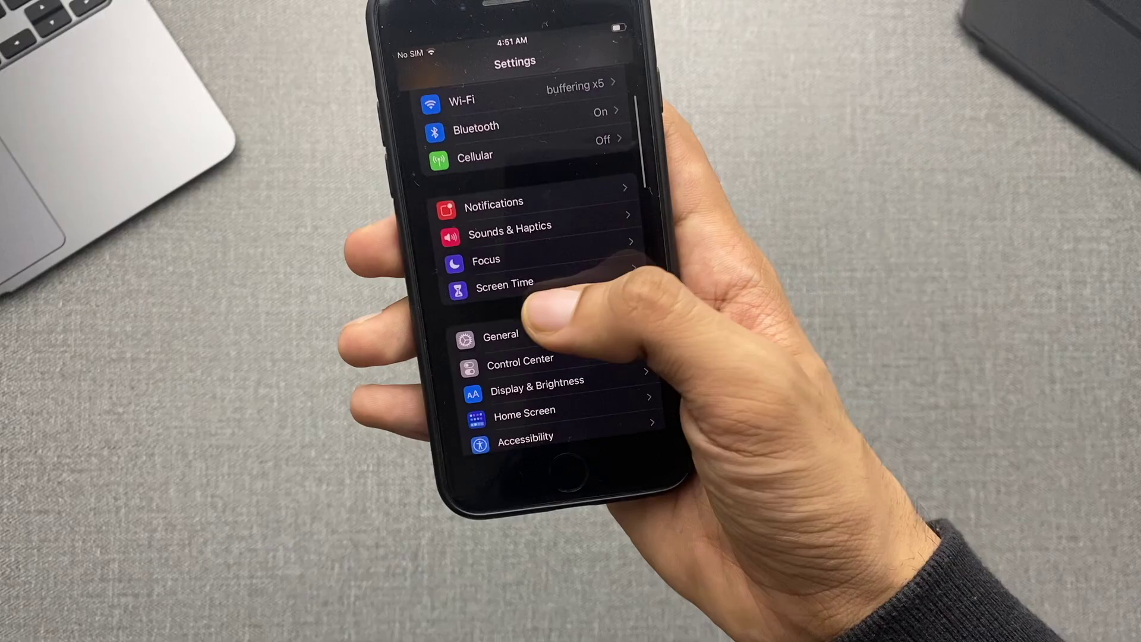
left_click(564, 333)
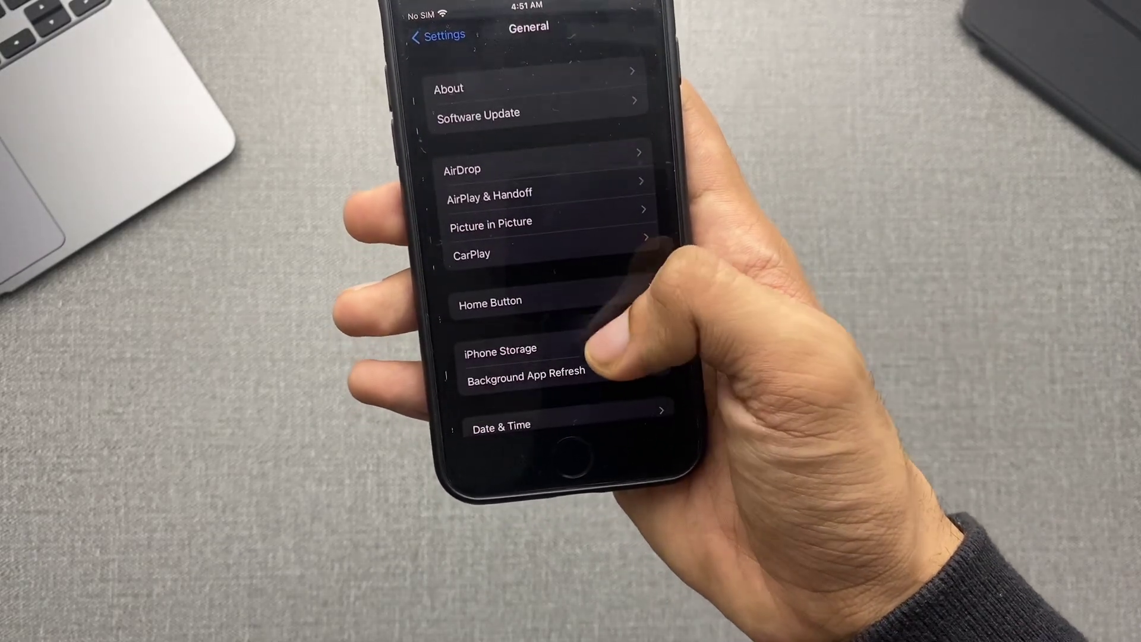
scroll(570, 285, "down", 5)
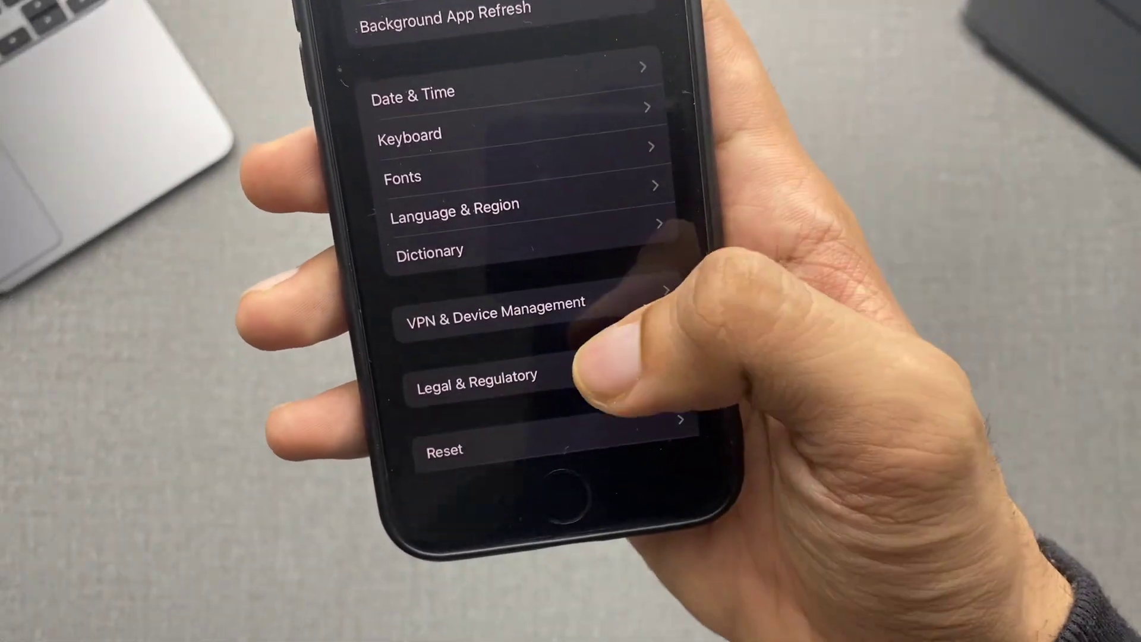
left_click(535, 315)
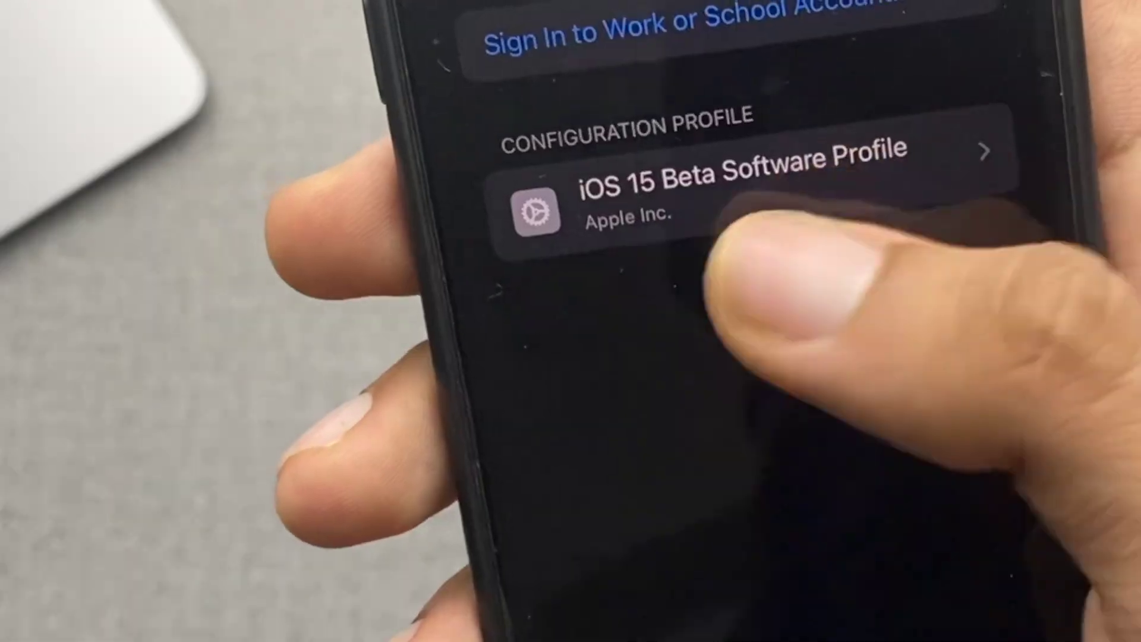
left_click(732, 232)
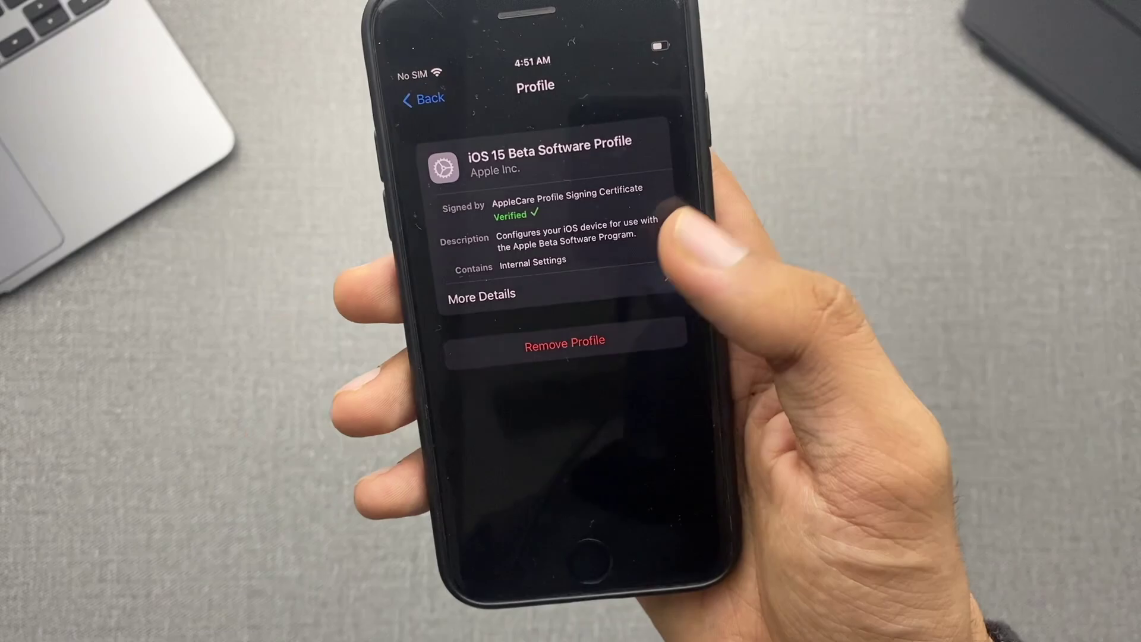
left_click(642, 340)
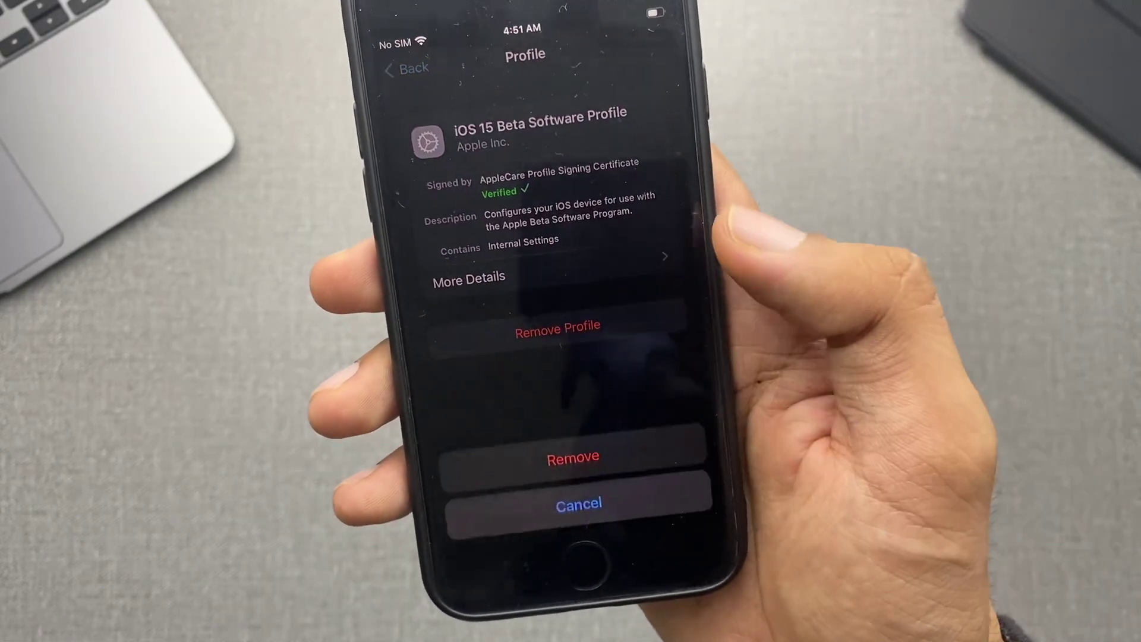
left_click(573, 458)
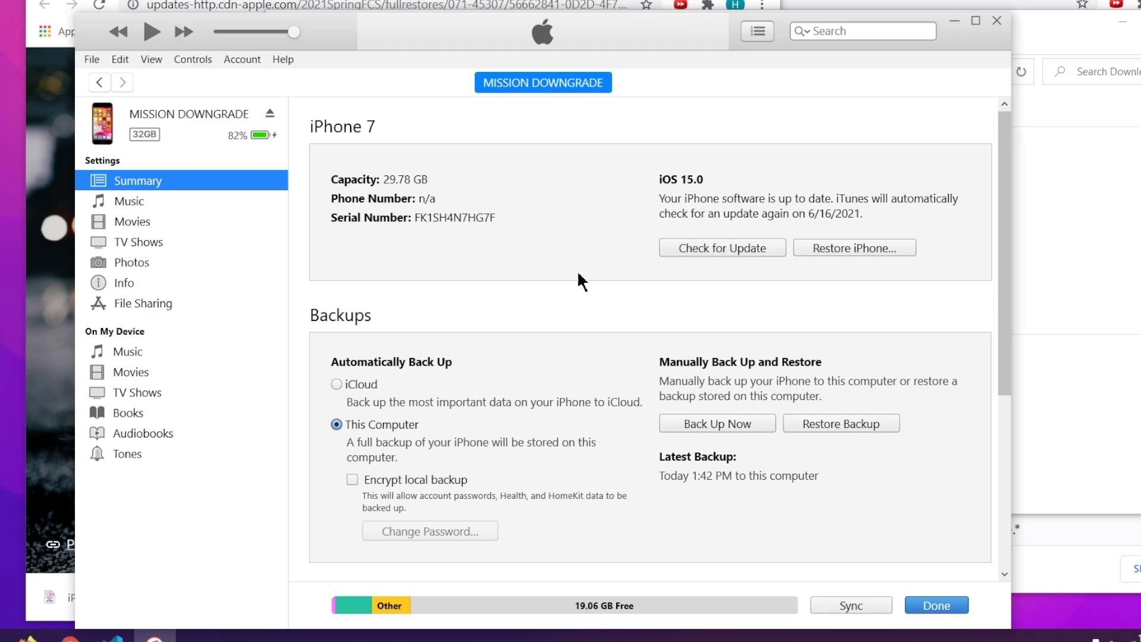
Back up the iPhone 7 manually to this computer.
scroll(600, 292, "down", 3)
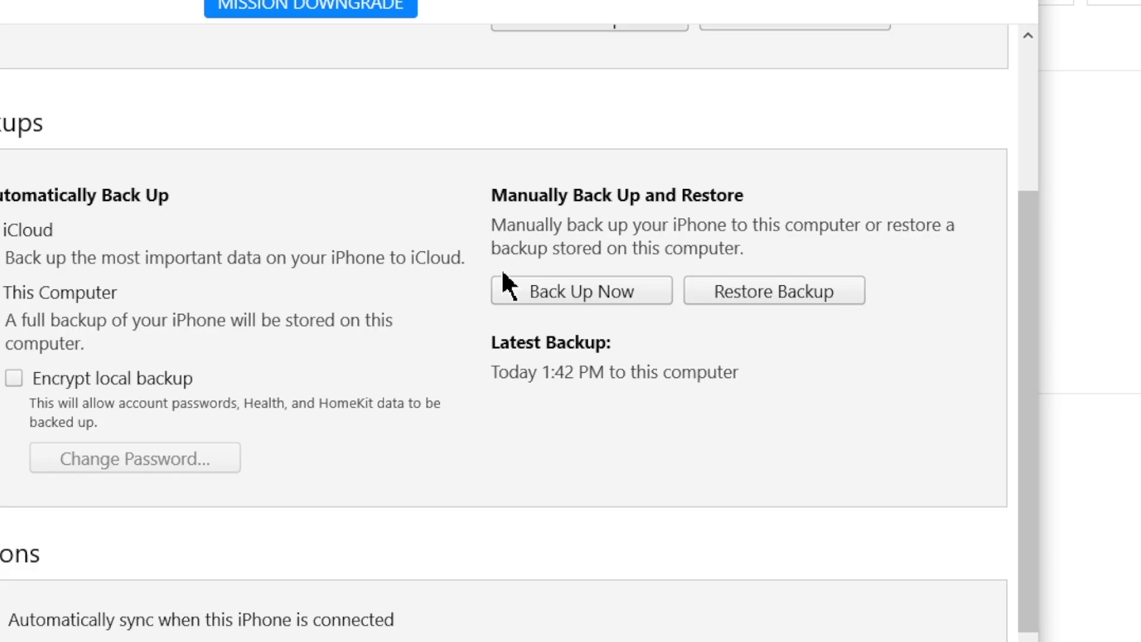
left_click(565, 298)
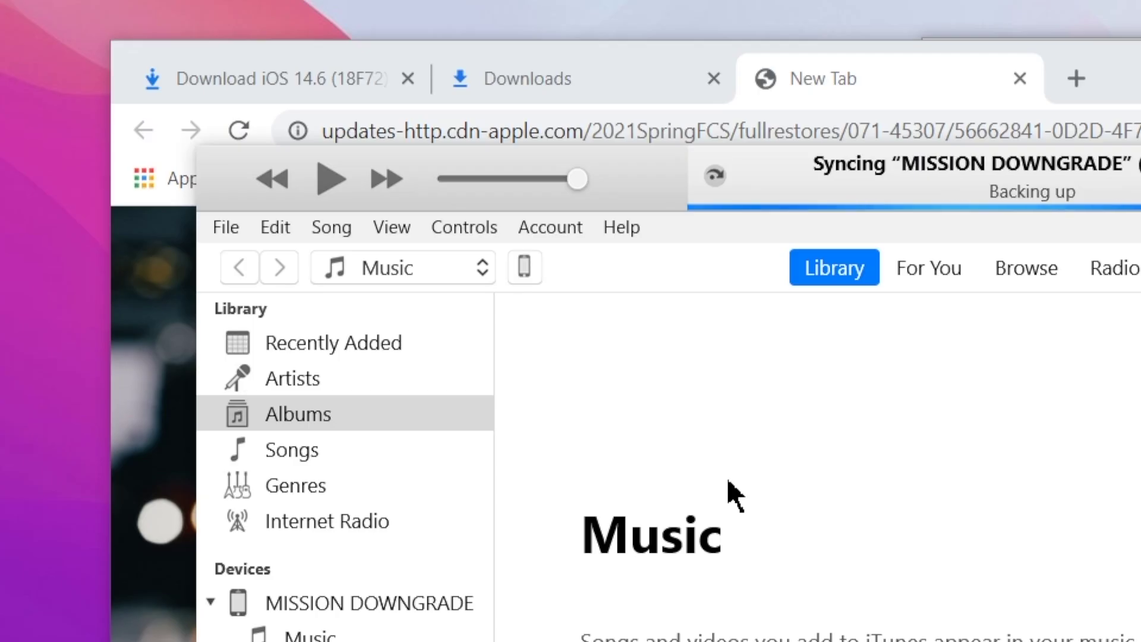
Open the iPhone 7 summary and start a software update that uses a manually chosen firmware file.
left_click(524, 265)
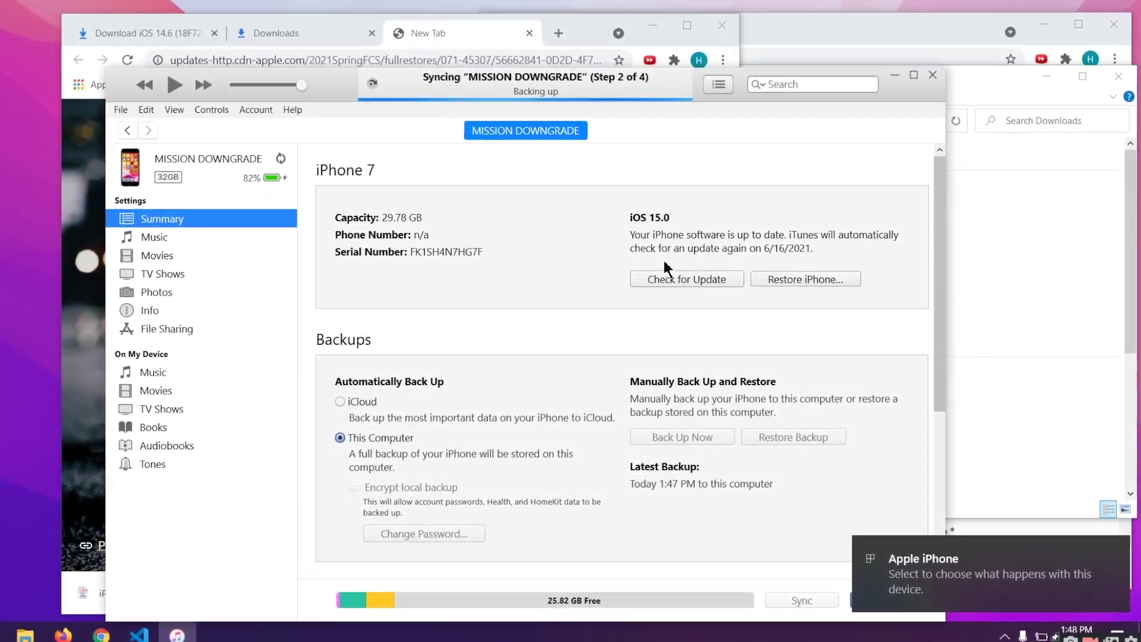
left_click(674, 282, "shift")
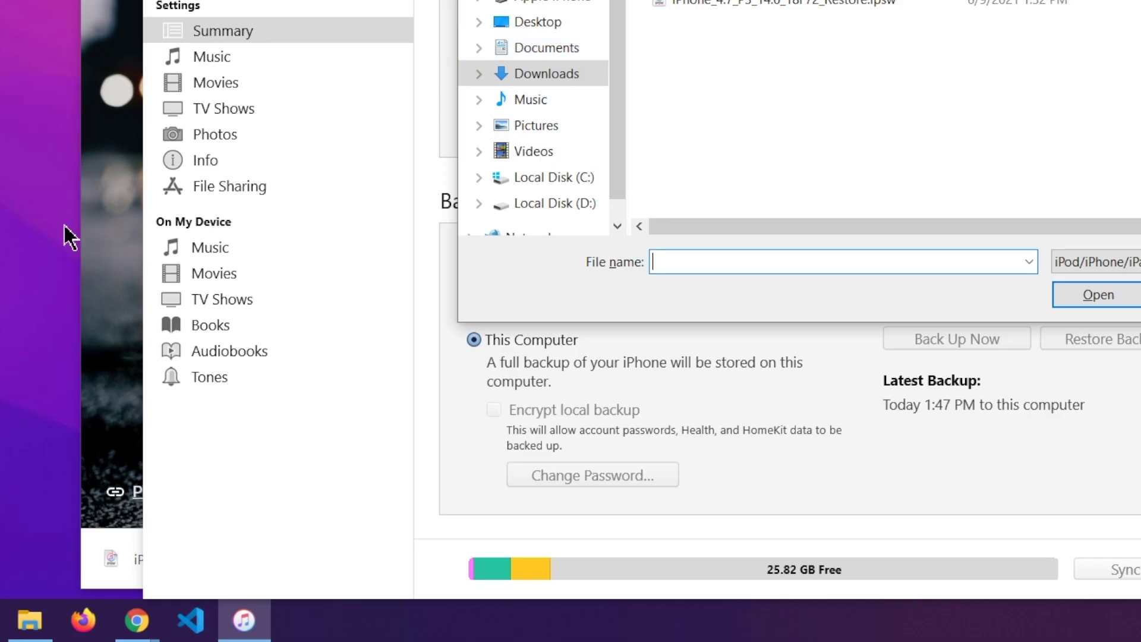
left_click(117, 361)
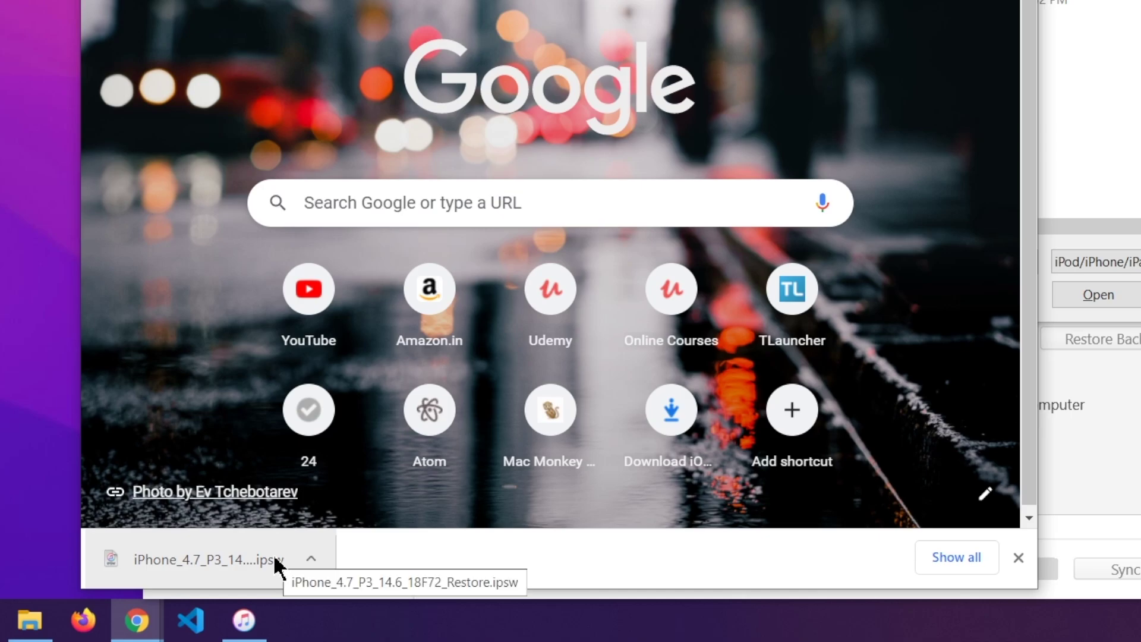
left_click(1052, 130)
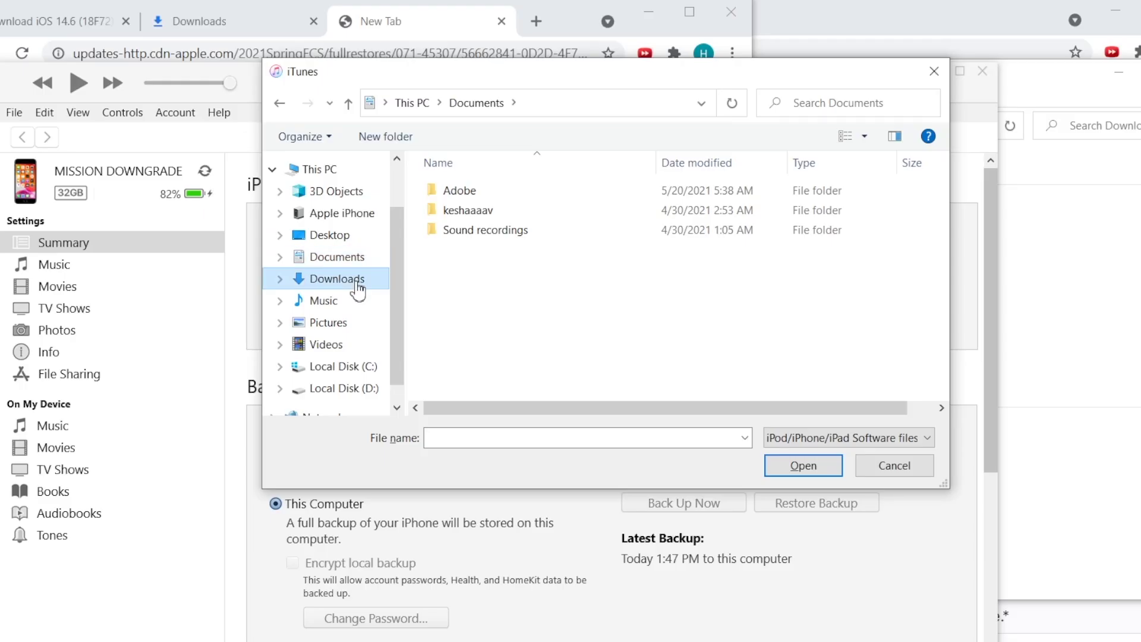
Choose iPhone_4.7_P3_14.6_18F72_Restore.ipsw from the Downloads folder and confirm updating the iPhone to iOS 14.6.
left_click(337, 279)
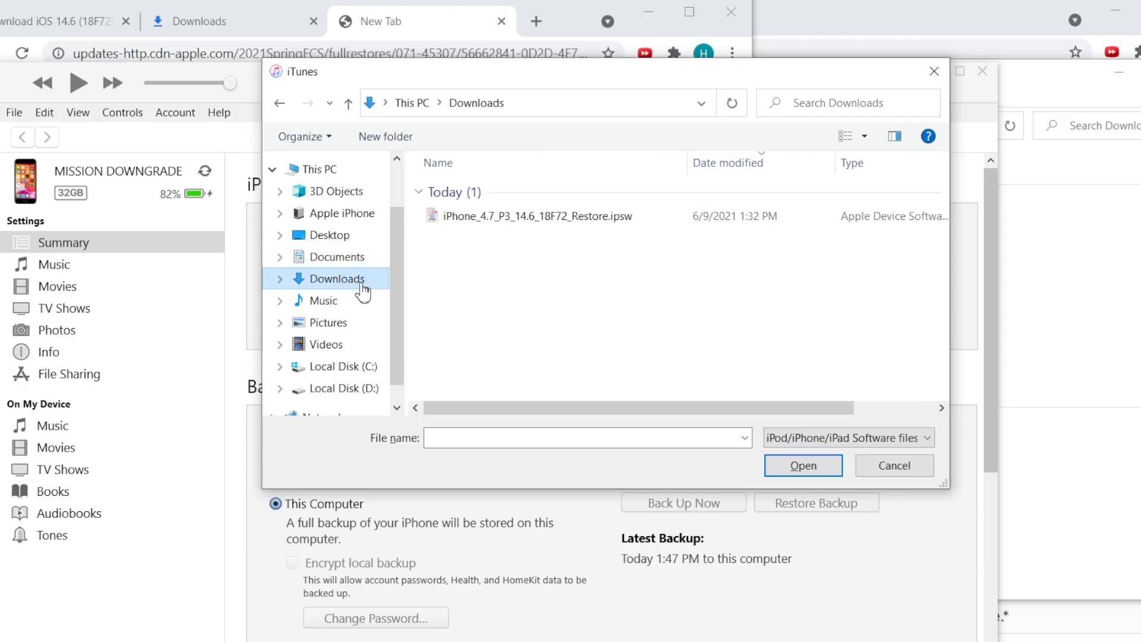
left_click(510, 216)
left_click(541, 215)
left_click(810, 469)
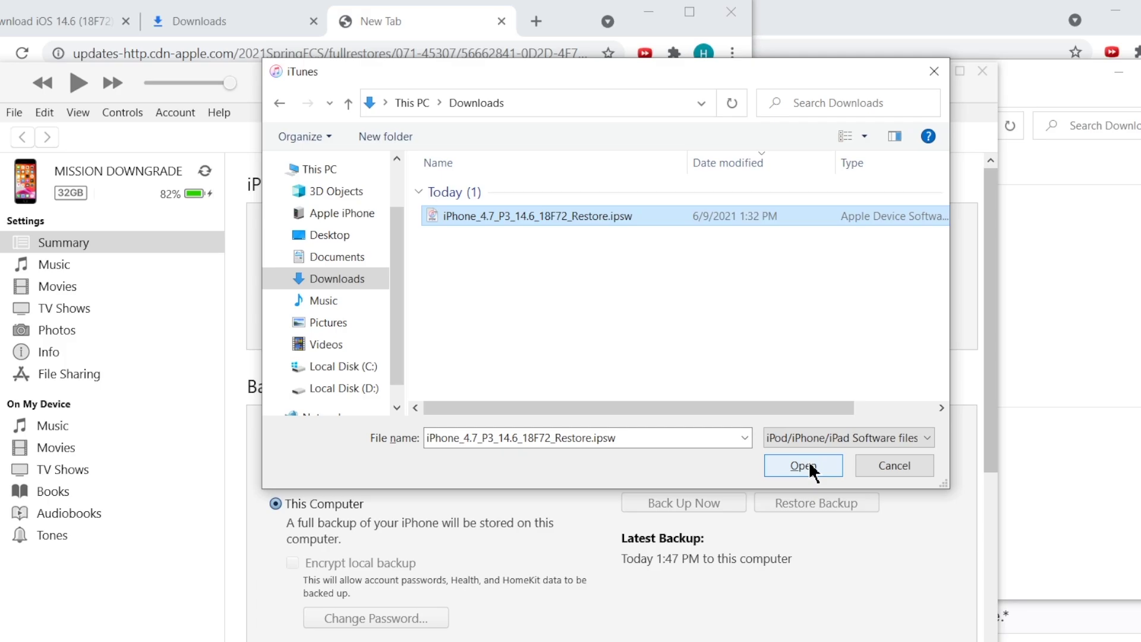
left_click(810, 468)
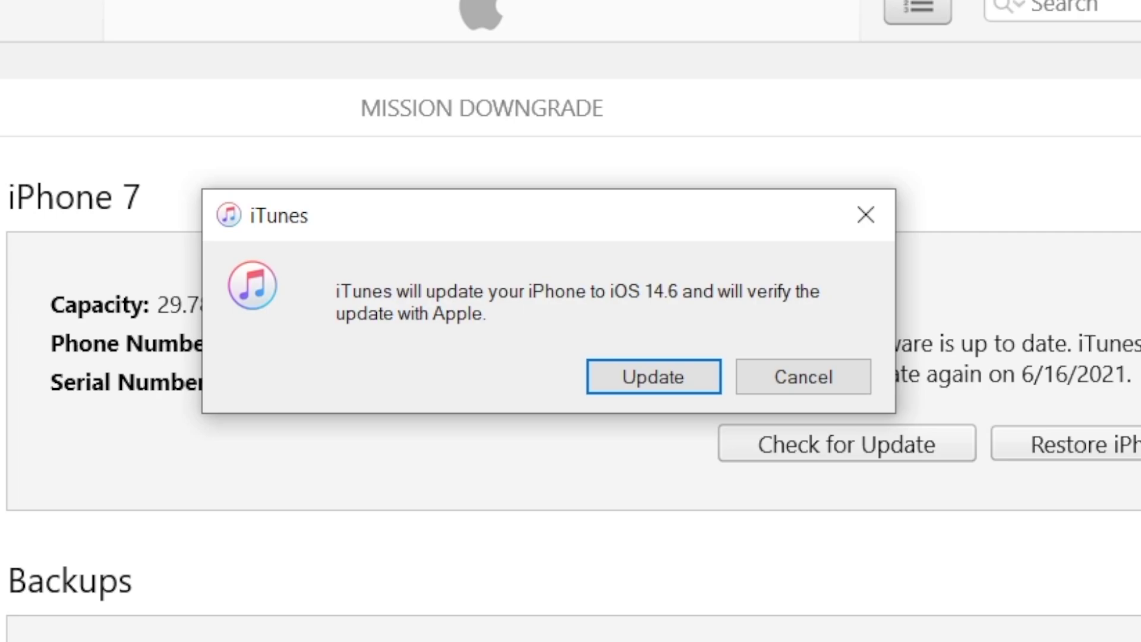
left_click(656, 383)
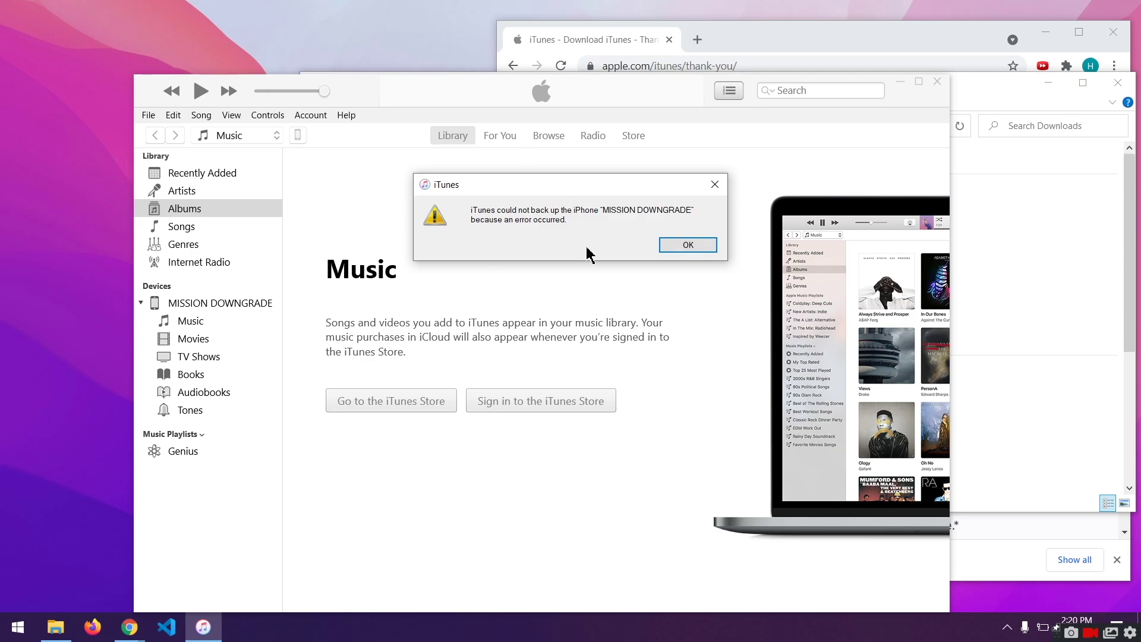
Dismiss the backup error message and close iTunes.
left_click(678, 249)
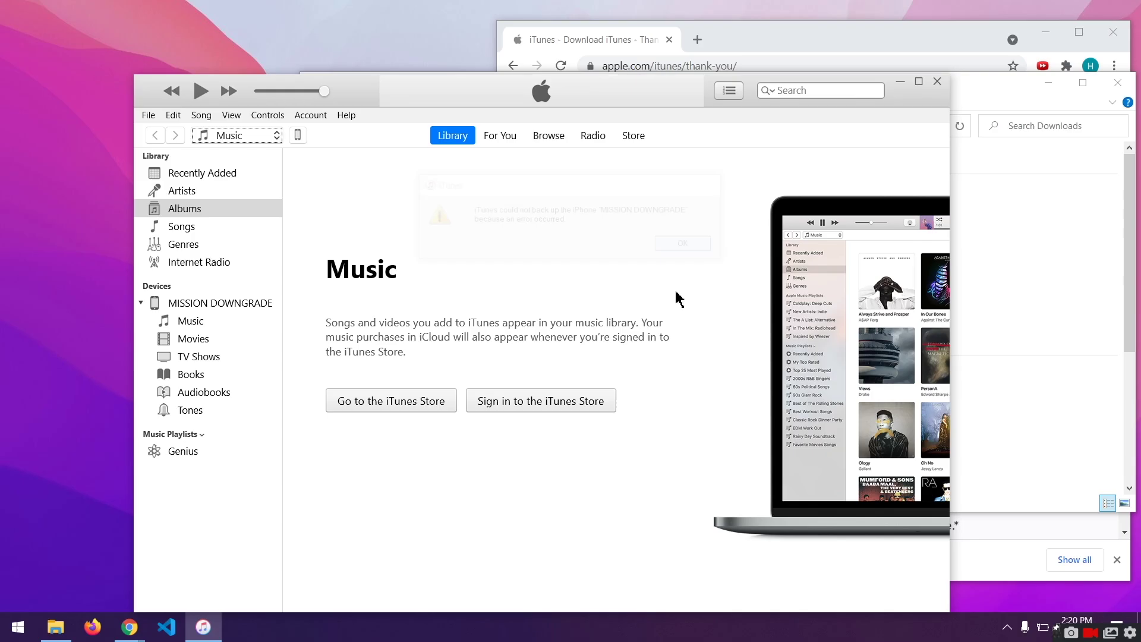
left_click(938, 82)
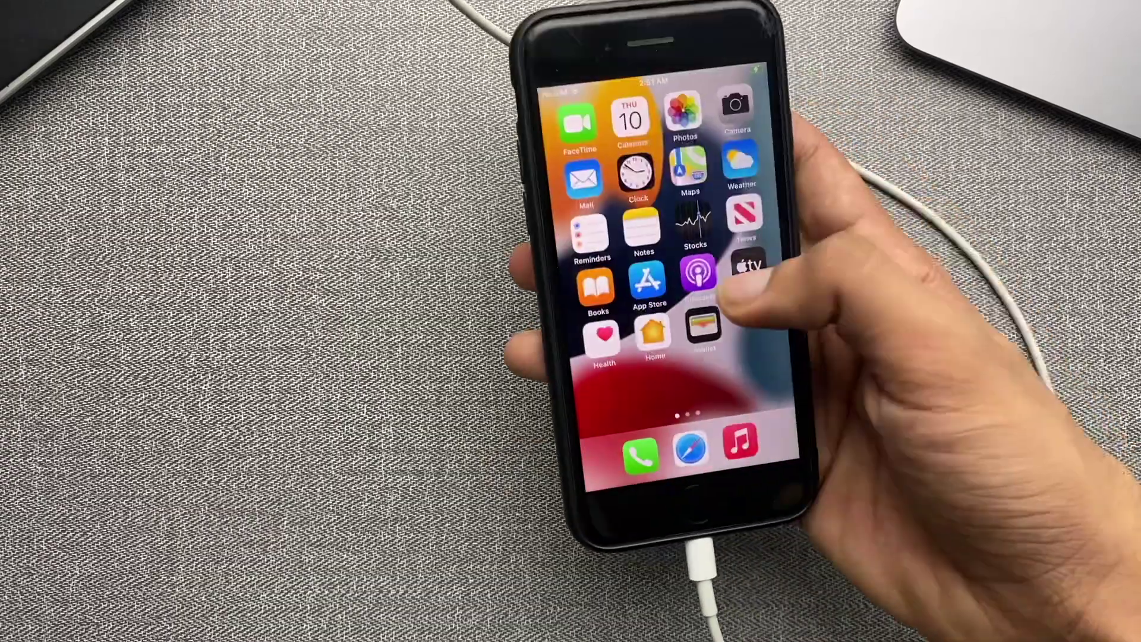
left_click_drag(749, 280, 636, 309)
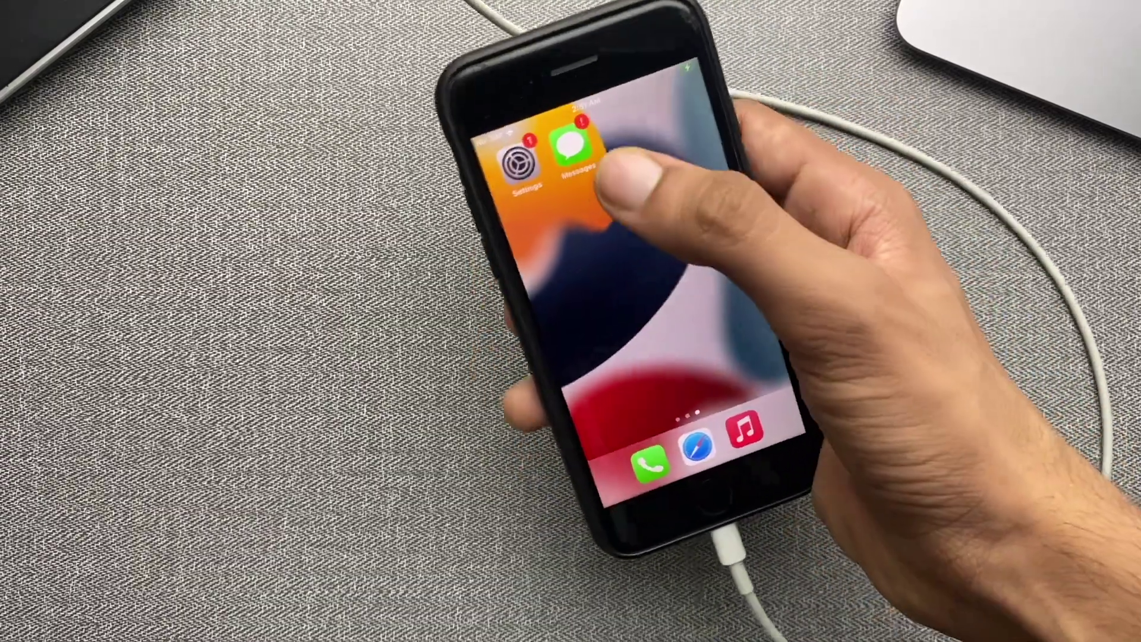
left_click(578, 153)
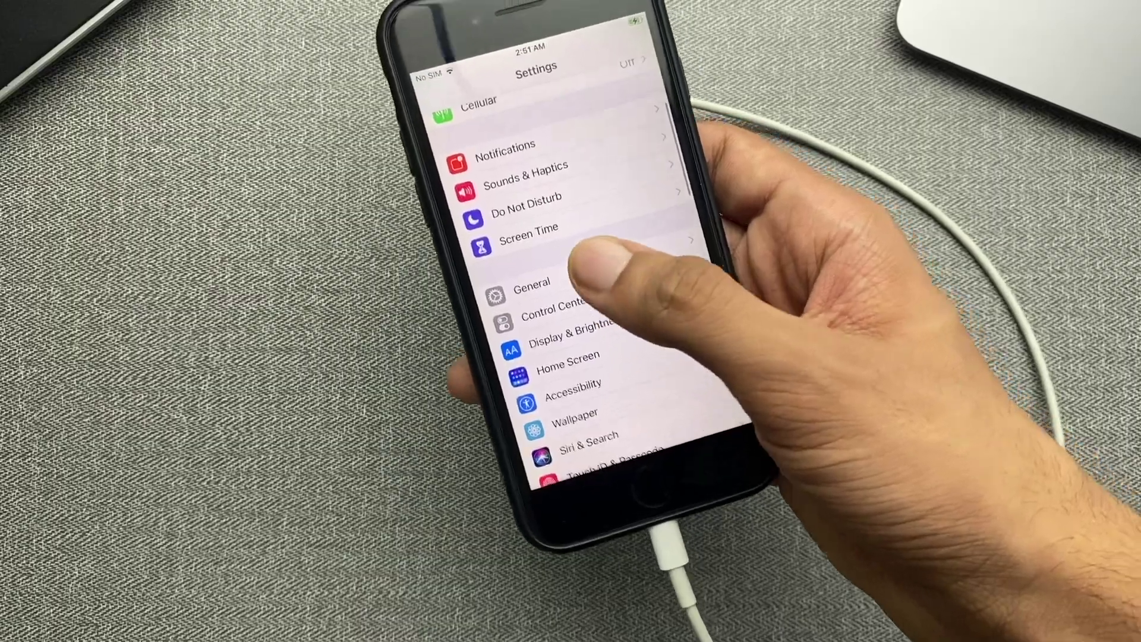
left_click(588, 344)
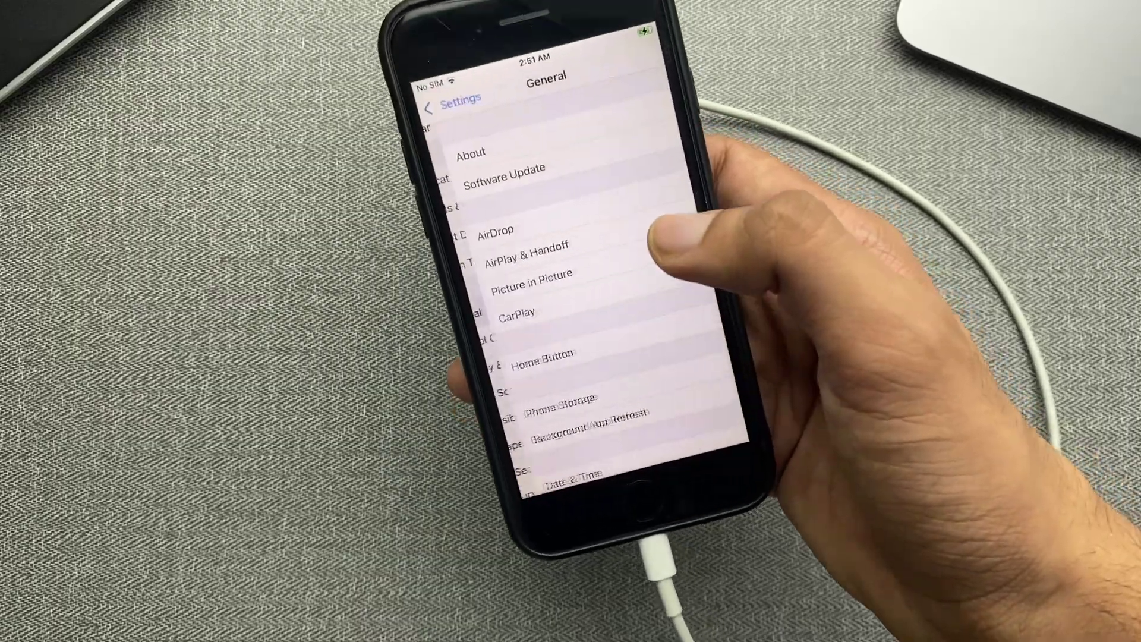
left_click(630, 143)
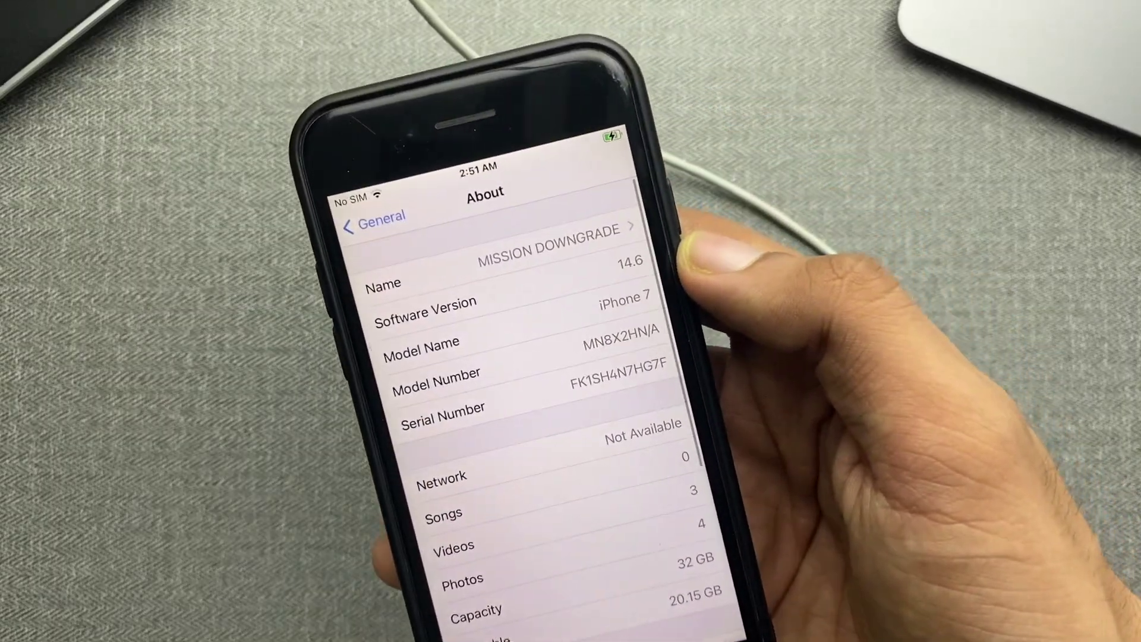